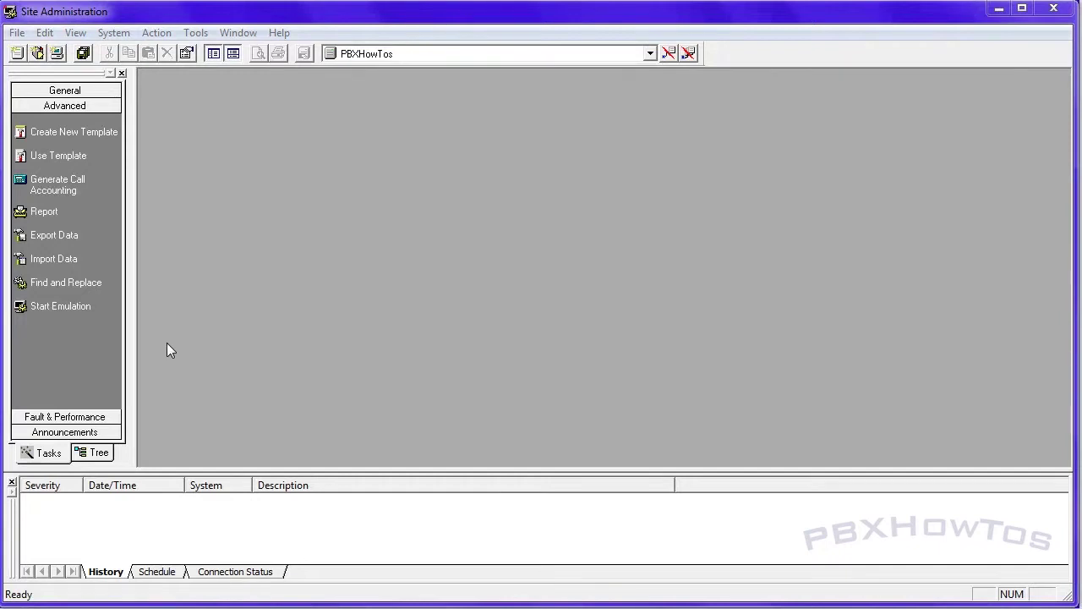
Start a terminal emulation session to the PBXHowTos system from Advanced tasks
click(44, 307)
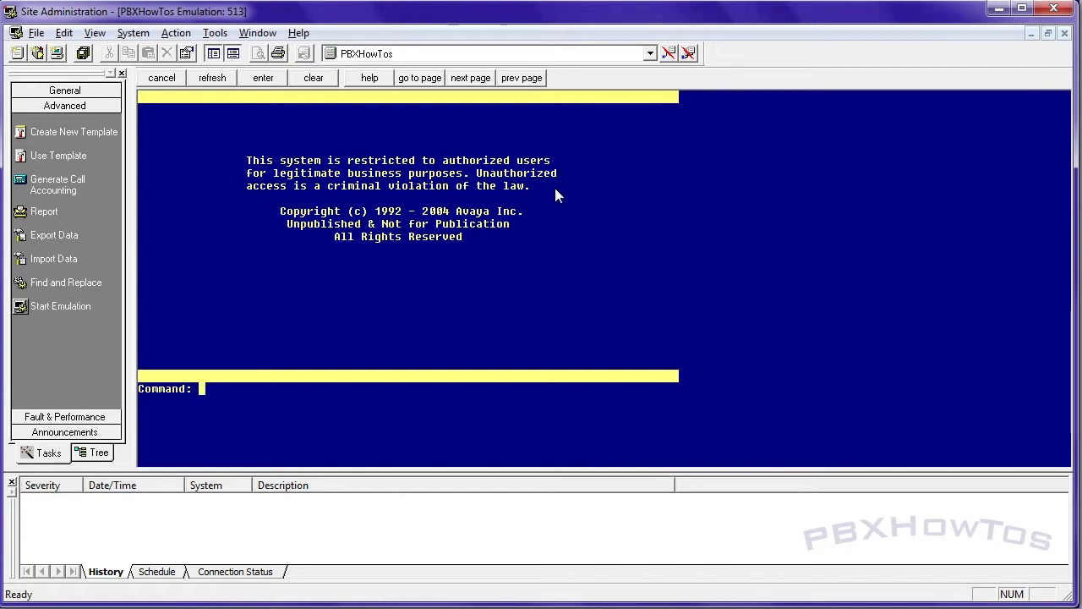
Check the system abbreviated-dialing list with 'disp abb sys', then start a new one with 'add abb sys'
text(disp abb sys)
key(Return)
key(Escape)
text(add a)
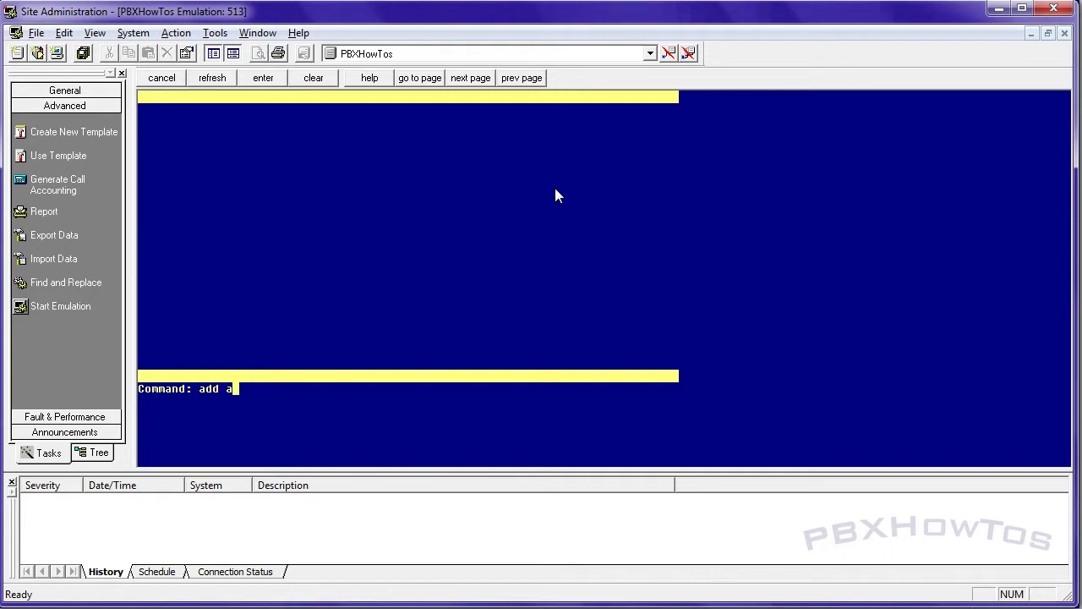
text(bb sys)
key(Return)
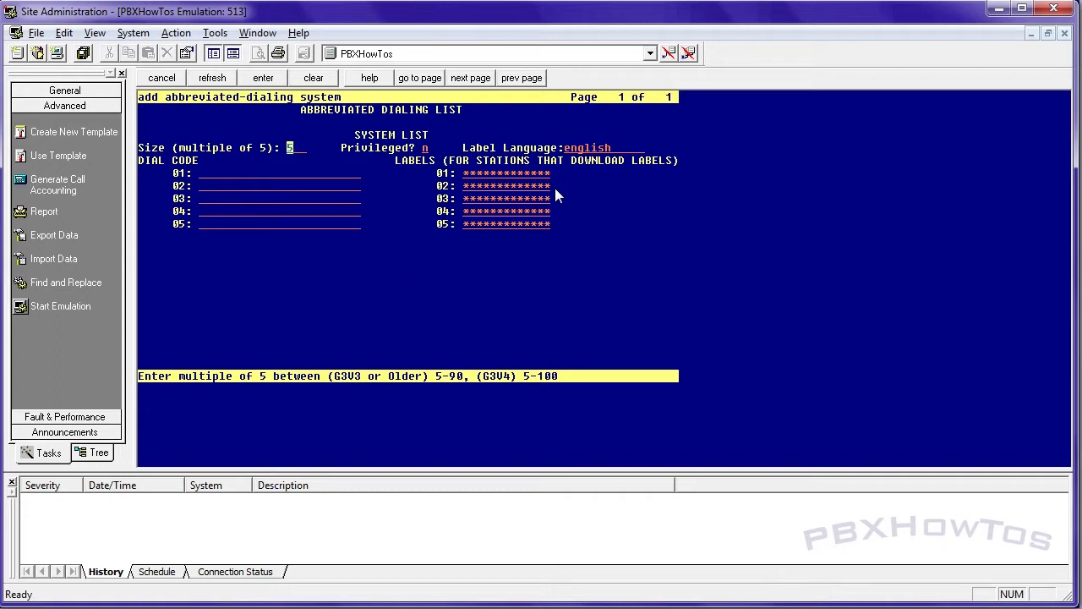
Set the list Size to 100 and Privileged to y
text(100)
key(Tab)
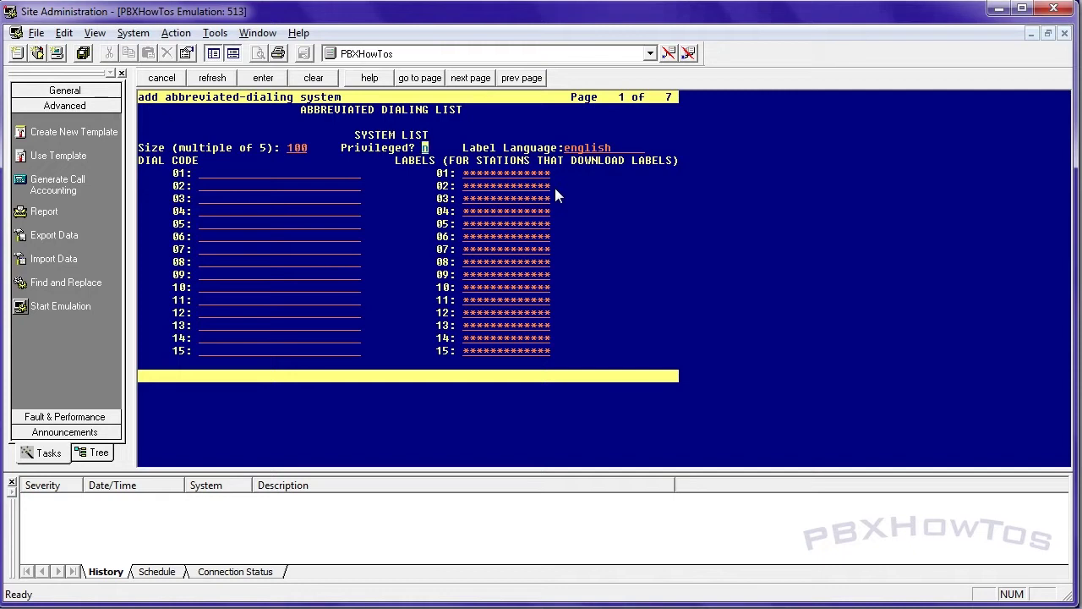
text(y)
key(Tab)
key(Tab)
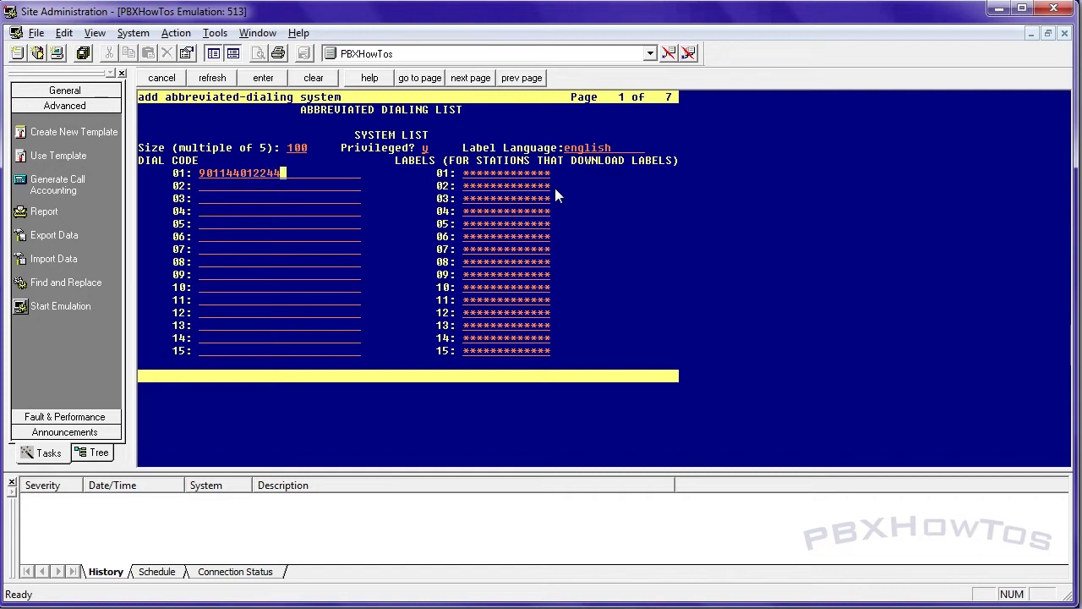
key(Tab)
text(London Office)
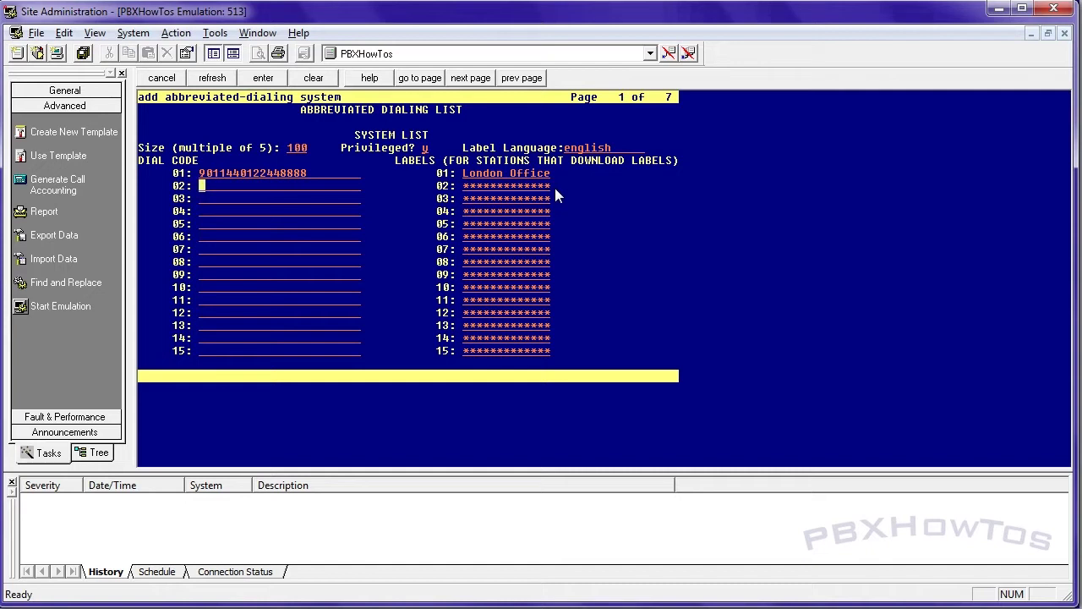
text(+)
text(9)
text(1212555)
text(1313)
text(New York)
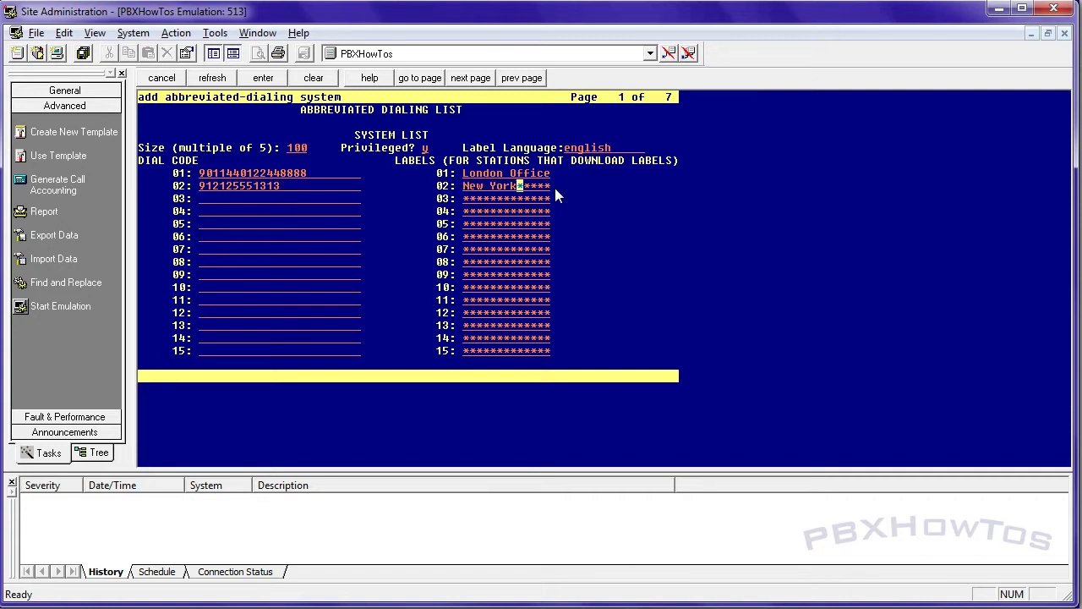
key(Tab)
text(94805551414)
key(Tab)
text(Tempe )
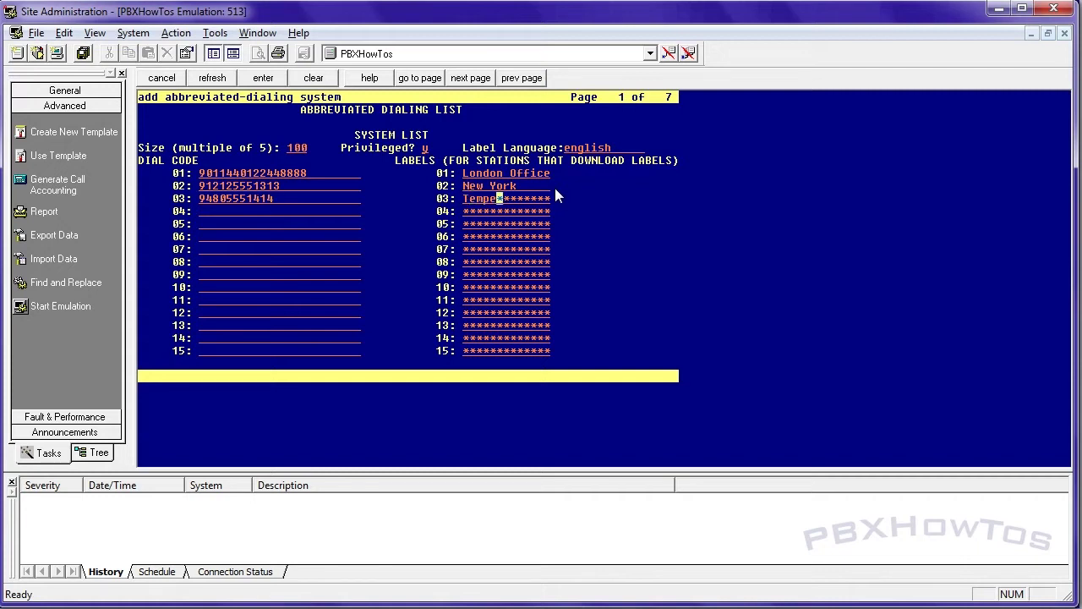
text(Office)
text(*99)
key(Tab)
key(Tab)
Label entry 04 Voice Mail and give entry 05 code *48 labelled ACD Login
text(Voic)
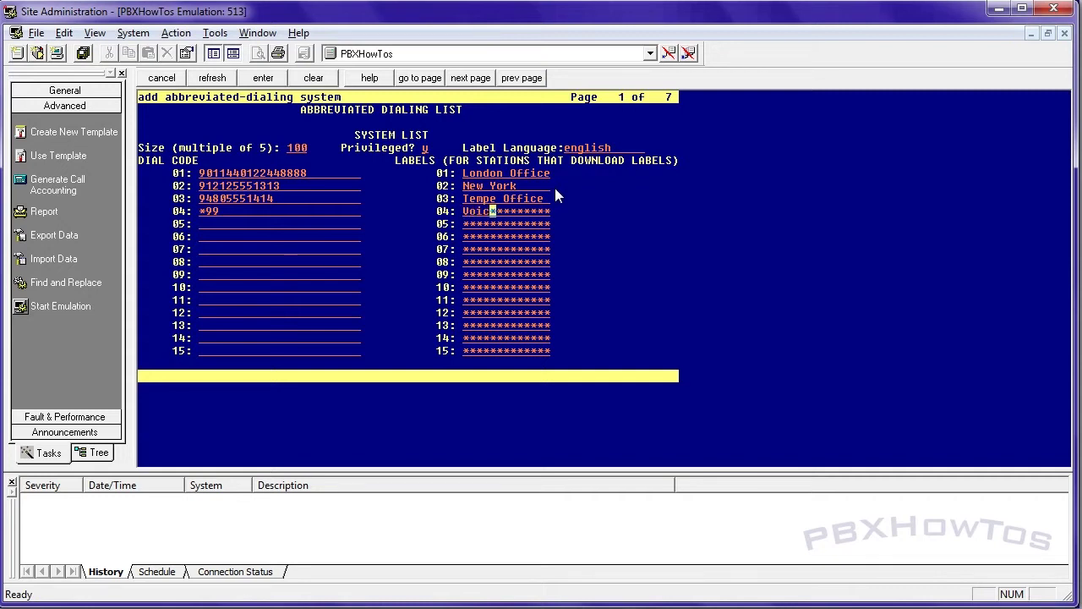
text(e Mail)
key(Tab)
text(*48)
key(Tab)
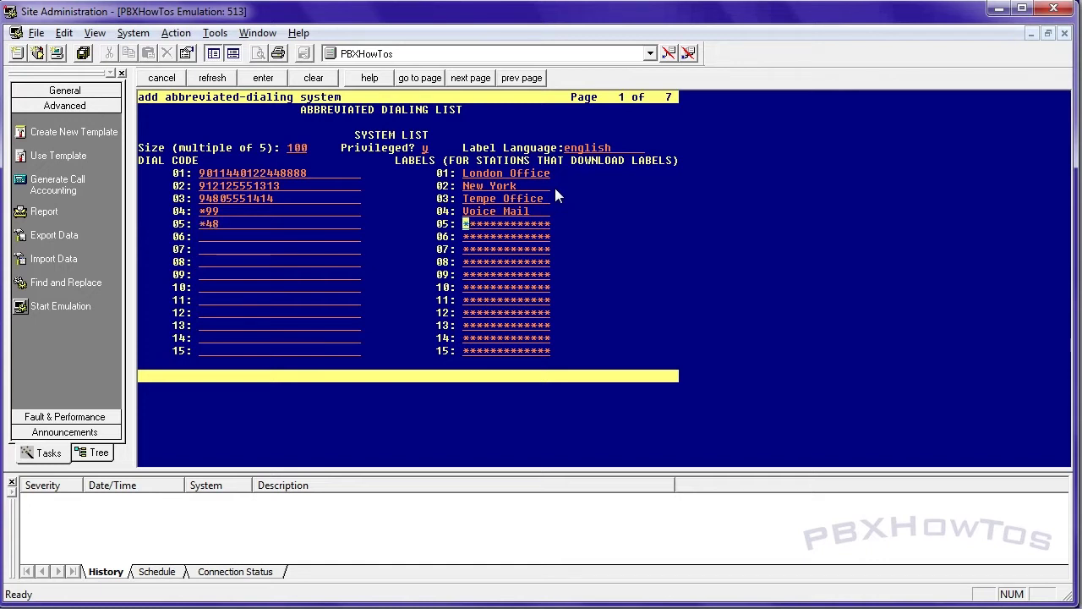
text(ACD Login)
key(Tab)
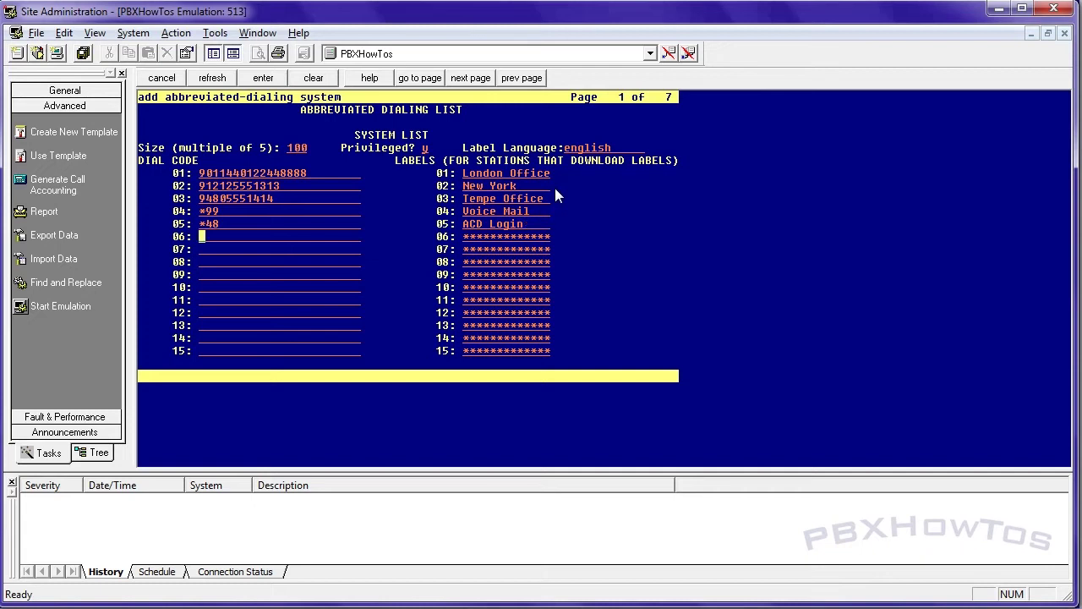
Enter *49 ACD Logoff for entry 06 and *50 ACD Auto In for entry 07
text(*49)
key(Tab)
text(ACD Logoff)
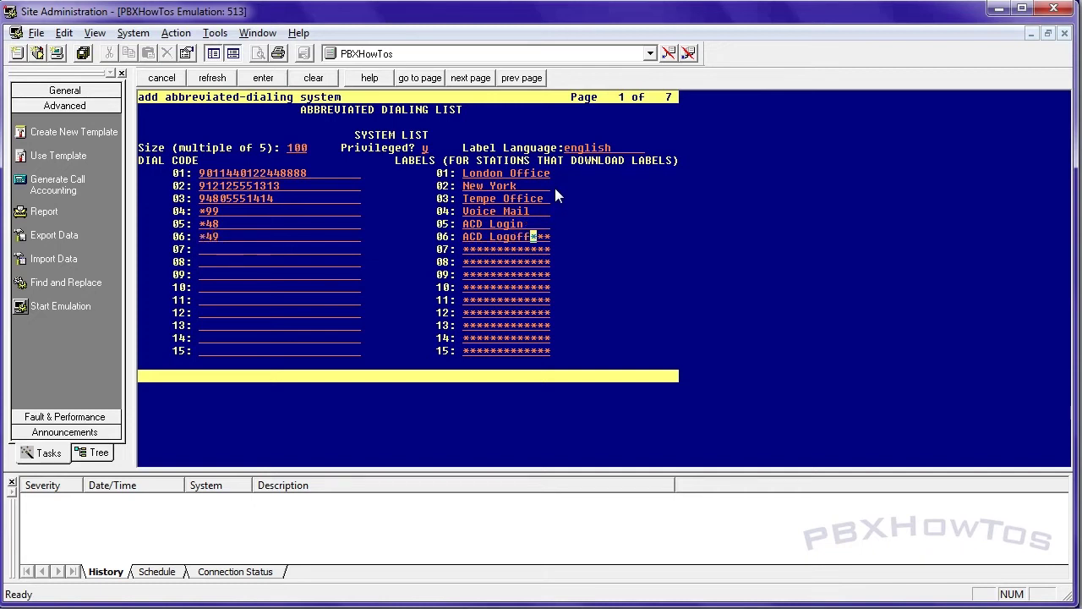
key(Down)
key(shift+Tab)
text(*50)
key(Tab)
text(ACD Auto In)
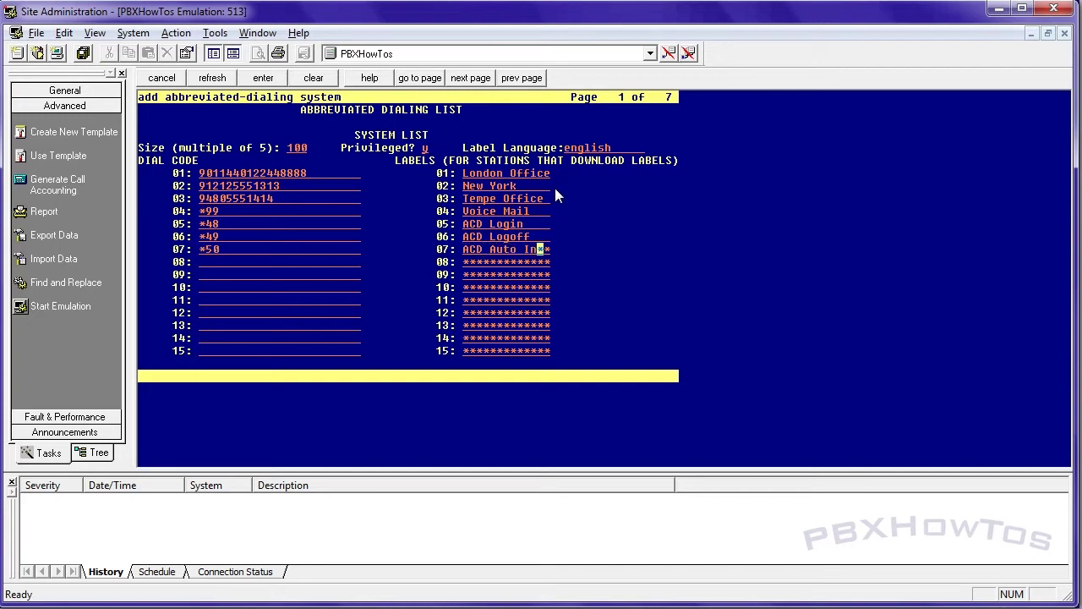
key(Tab)
Save the abbreviated-dialing list and review it with 'disp abb'
key(Return)
text(dis)
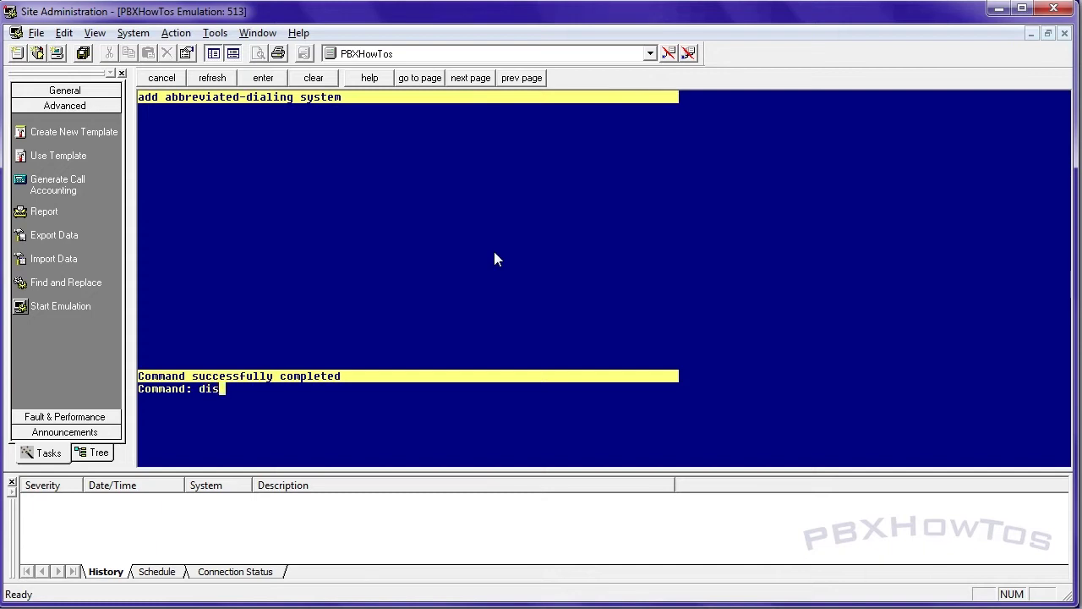
text(p abb)
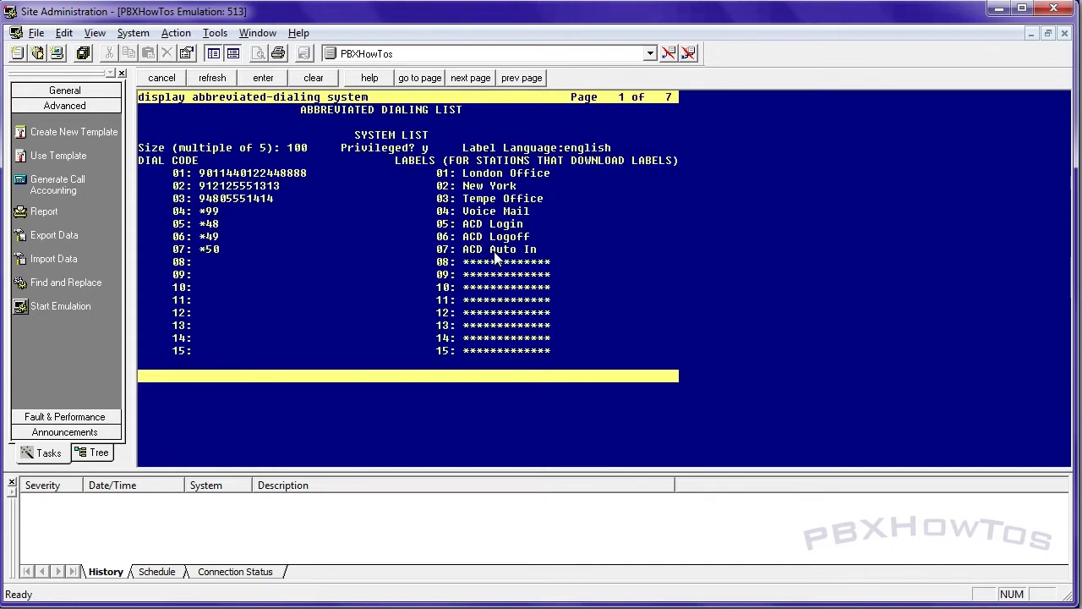
key(F1)
Open station 1000 for change and set Abbreviated Dialing List2 to system on page 3
text(change station 1000)
key(Return)
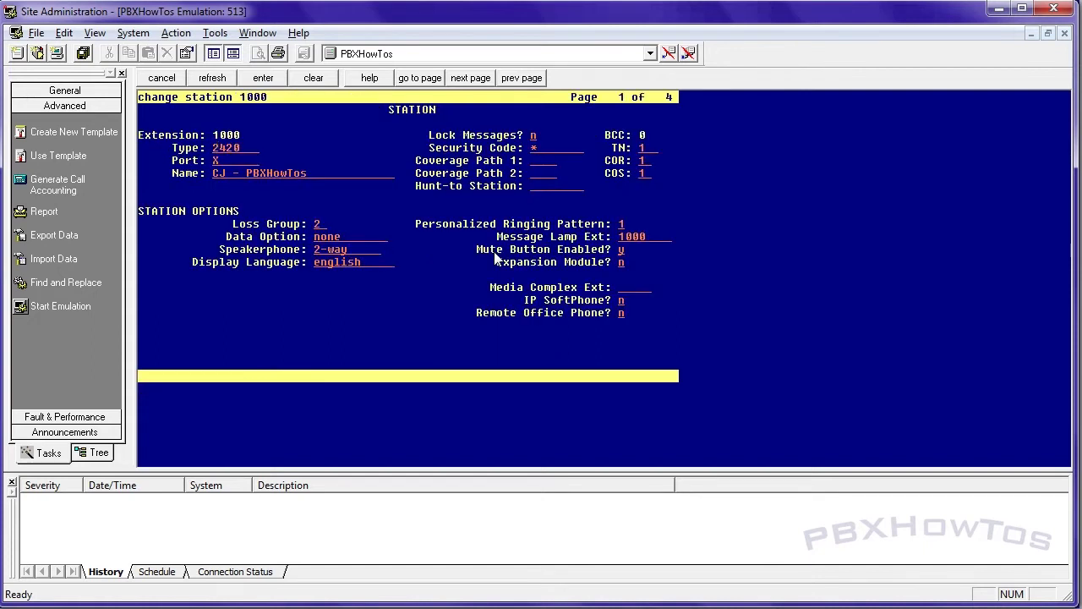
key(F7)
key(F7)
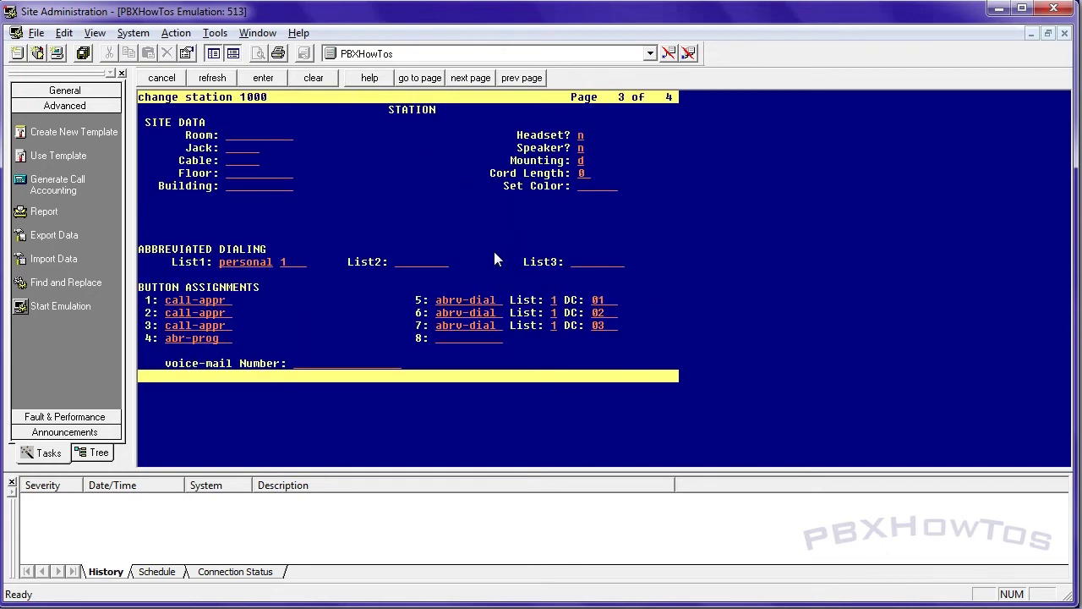
key(Tab)
key(Tab)
key(Tab)
key(Tab)
key(Tab)
key(shift+Tab)
key(Tab)
key(Tab)
text(system)
key(Tab)
key(F7)
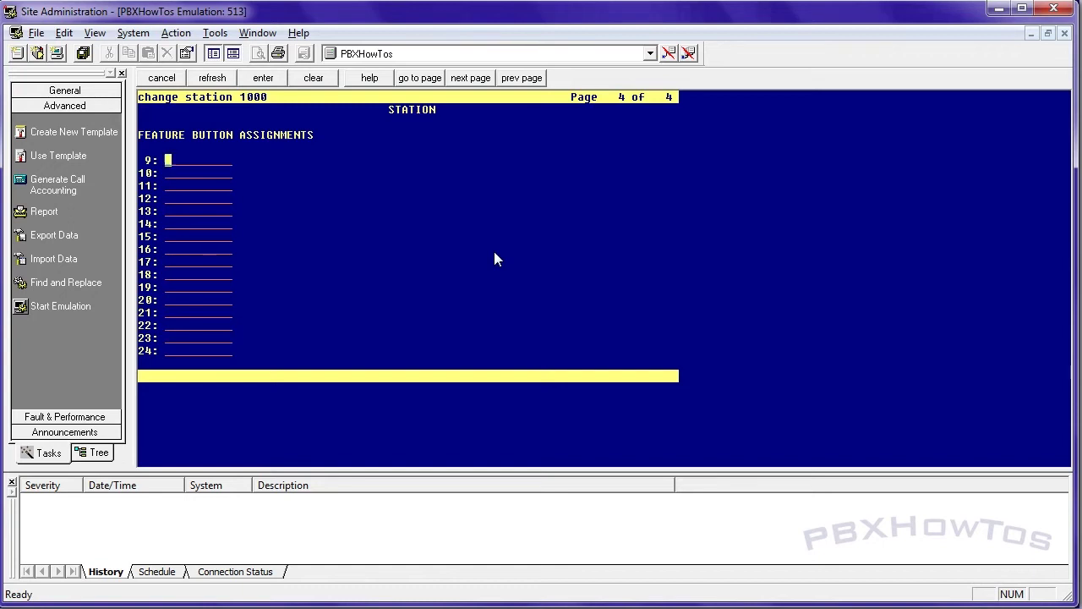
Make buttons 9 and 10 abrv-dial on list 2 with dial codes 01 and 02
text(abrv)
key(Tab)
text(-dial)
key(Tab)
text(2)
key(Tab)
text(01)
key(Tab)
text(abrv-dial)
key(Tab)
text(2)
key(Tab)
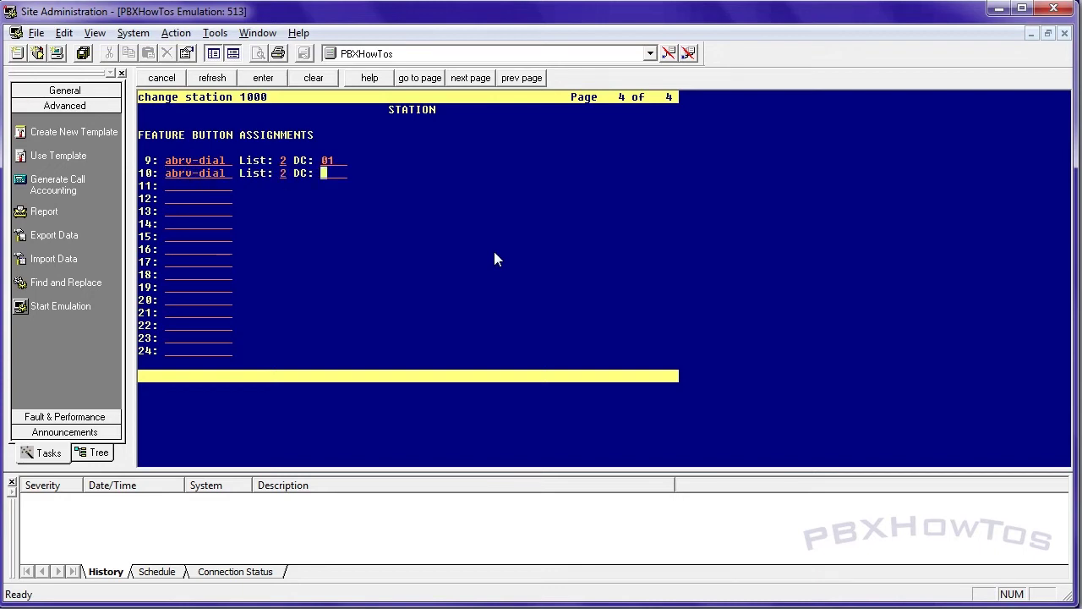
text(02)
key(Tab)
Make buttons 11 and 12 abrv-dial buttons with dial codes 03 and 04
text(abrv-dial)
key(Tab)
text(3)
key(Tab)
text(03)
key(Tab)
text(abrv-dial)
key(Tab)
text(2)
key(Tab)
text(04)
key(Return)
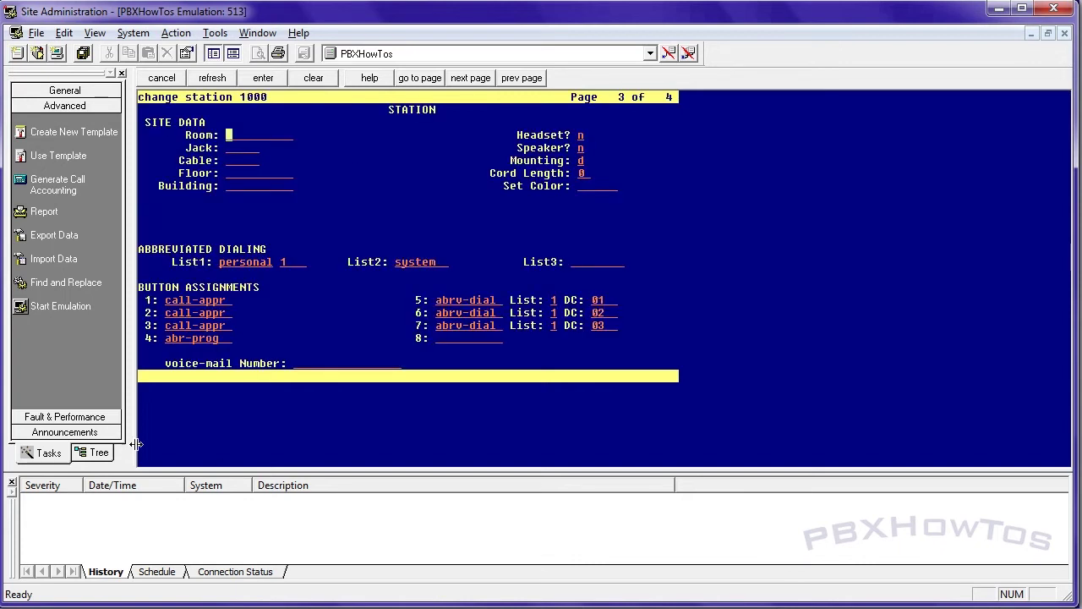
Return to the button assignments page and make button 13 abrv-dial list 2, code 05
click(329, 371)
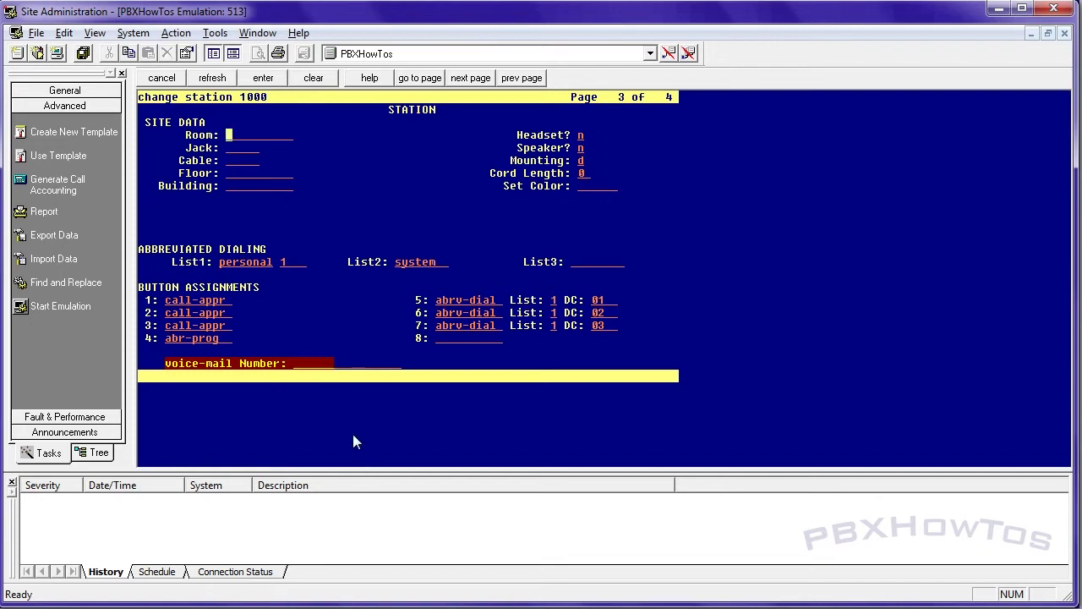
key(F7)
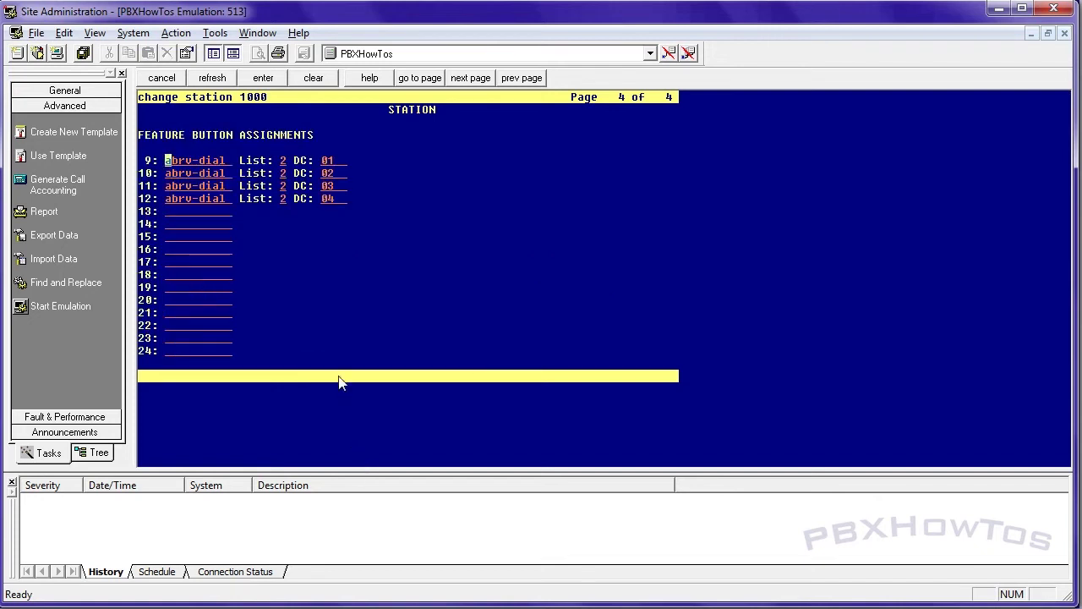
key(Down)
key(Down)
key(Down)
key(Down)
text(abrv-d)
key(Tab)
text(2)
key(Tab)
text(05)
key(Tab)
Make buttons 14 and 15 abrv-dial list 2 with codes 06 and 07, and save station 1000
text(abrv)
key(Tab)
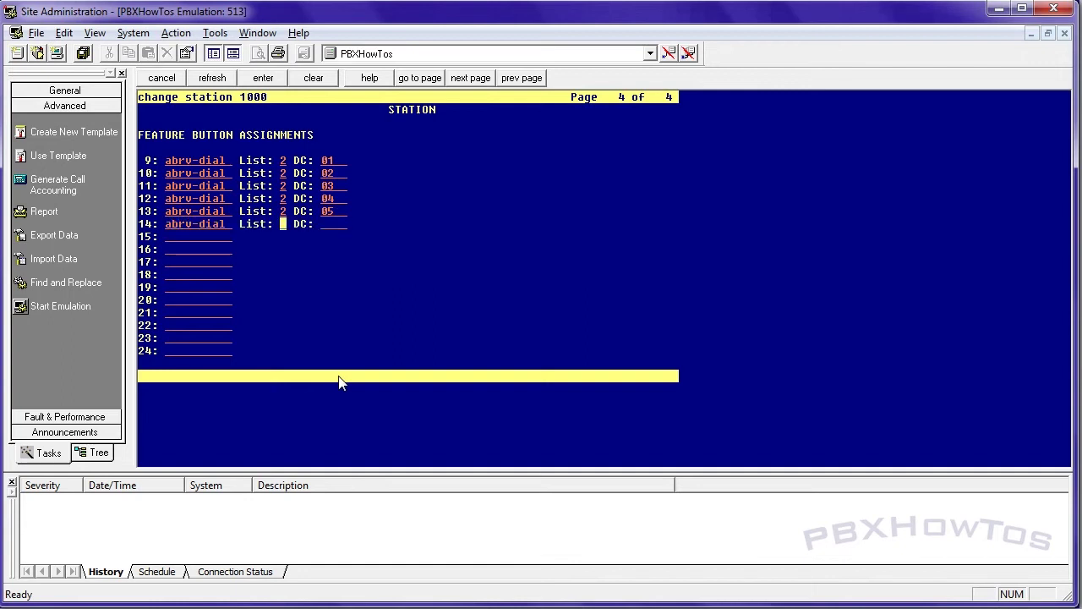
text(206)
key(Tab)
text(abrv)
key(Tab)
text(2)
text(07)
key(Return)
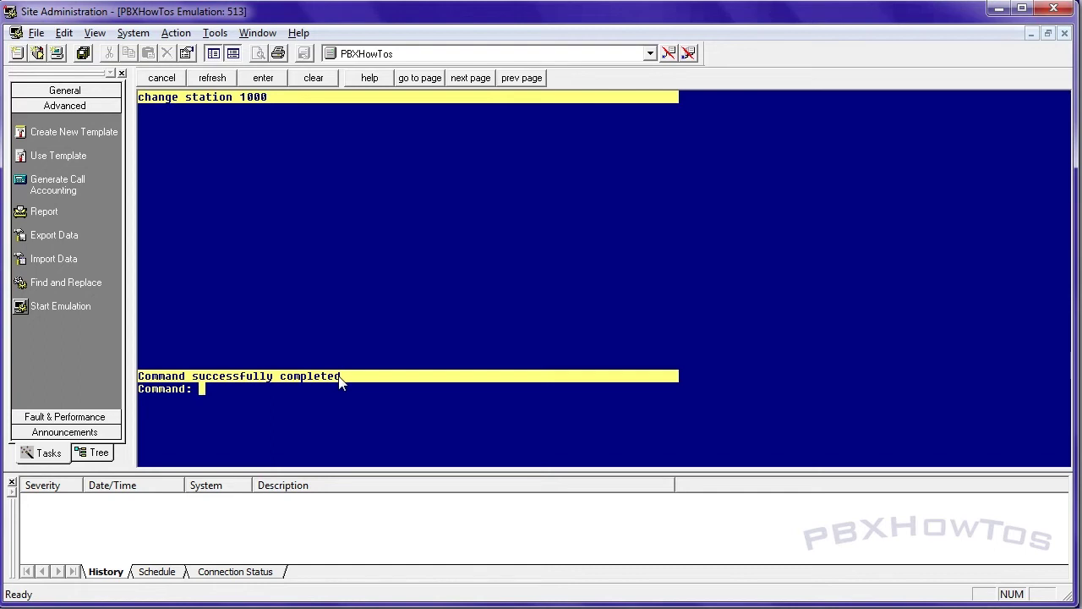
Display the feature access codes with 'disp feat'
text(disp feat)
key(Return)
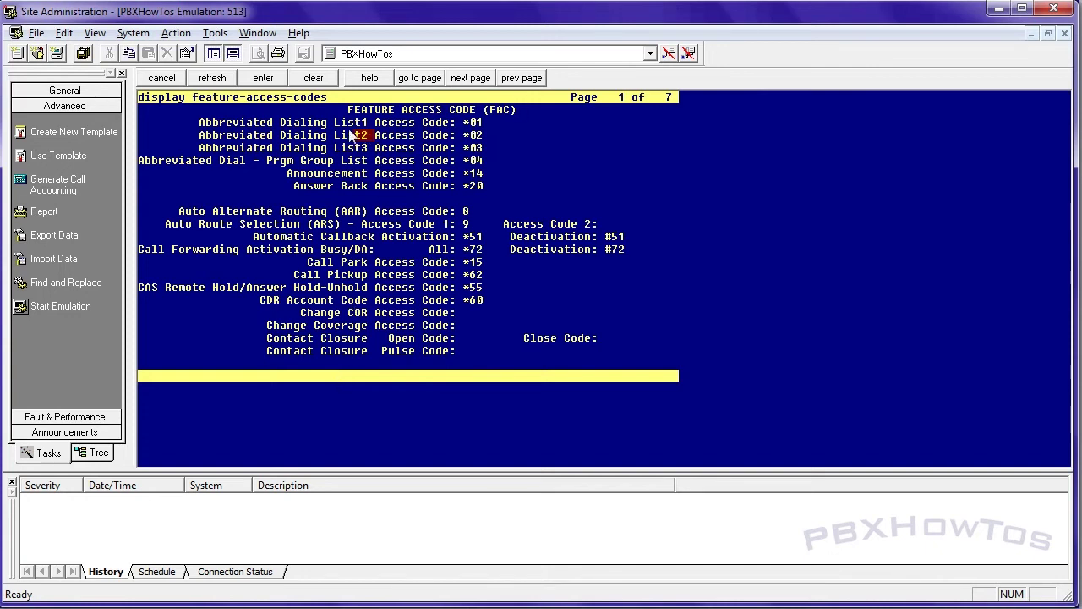
Confirm Abbreviated Dialing List2 uses access code *02 and close the feature access code listing
drag(338, 124, 338, 141)
double_click(338, 137)
key(Escape)
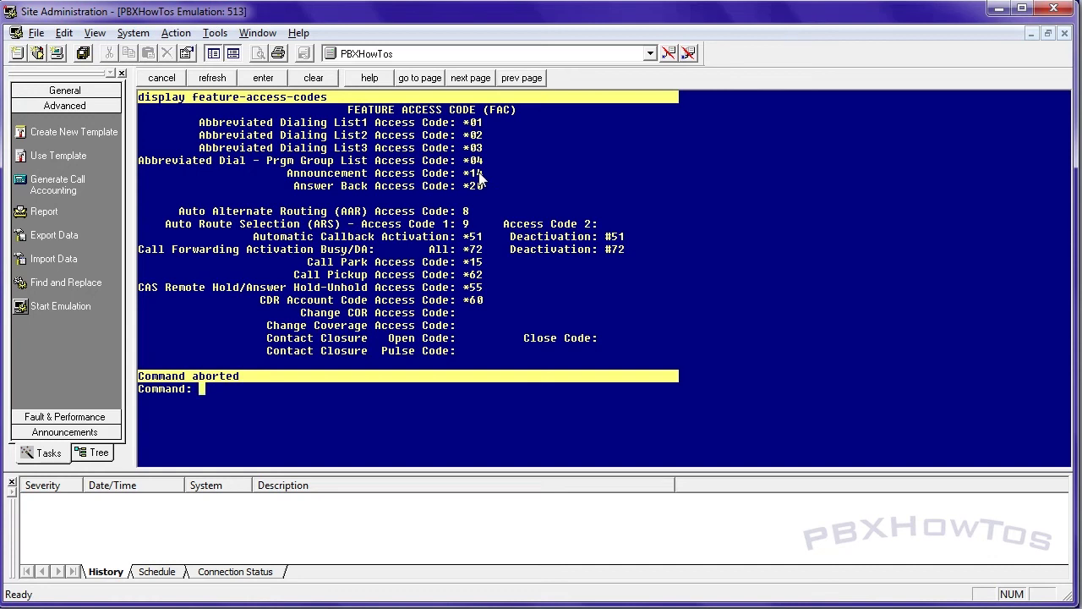
text(add station )
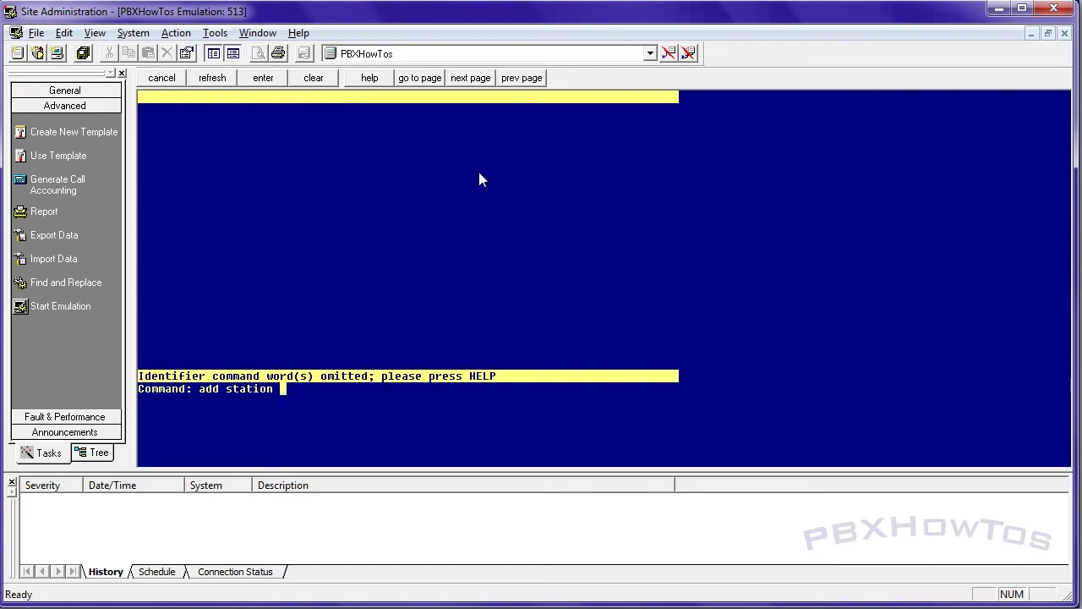
text(1001)
Define station 1001 as a 2500 set on port x named Lobby Phone with COR 6
key(Return)
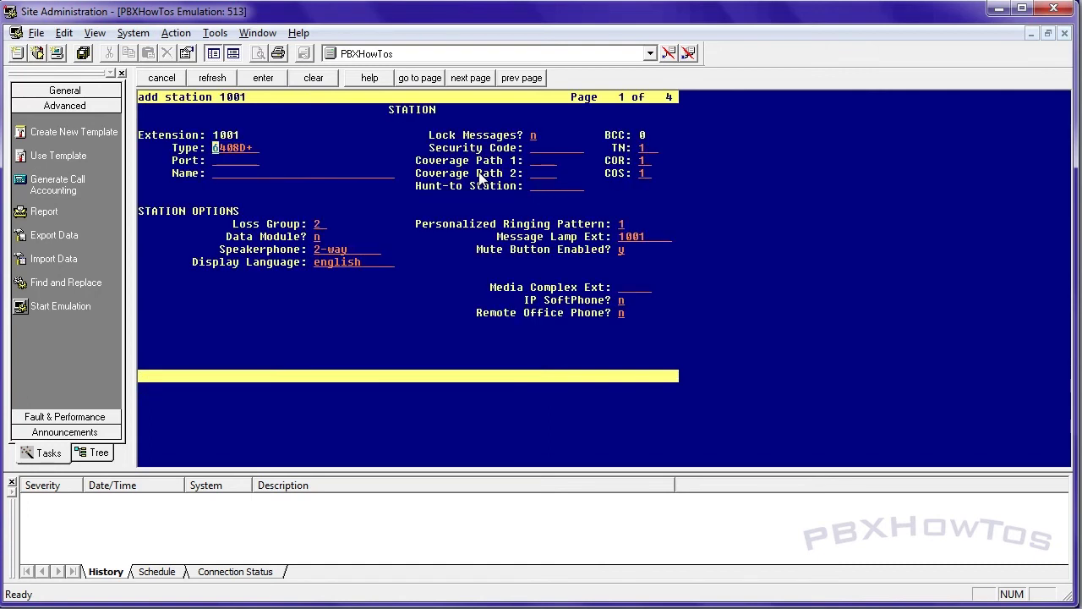
text(2500)
key(Tab)
text(s)
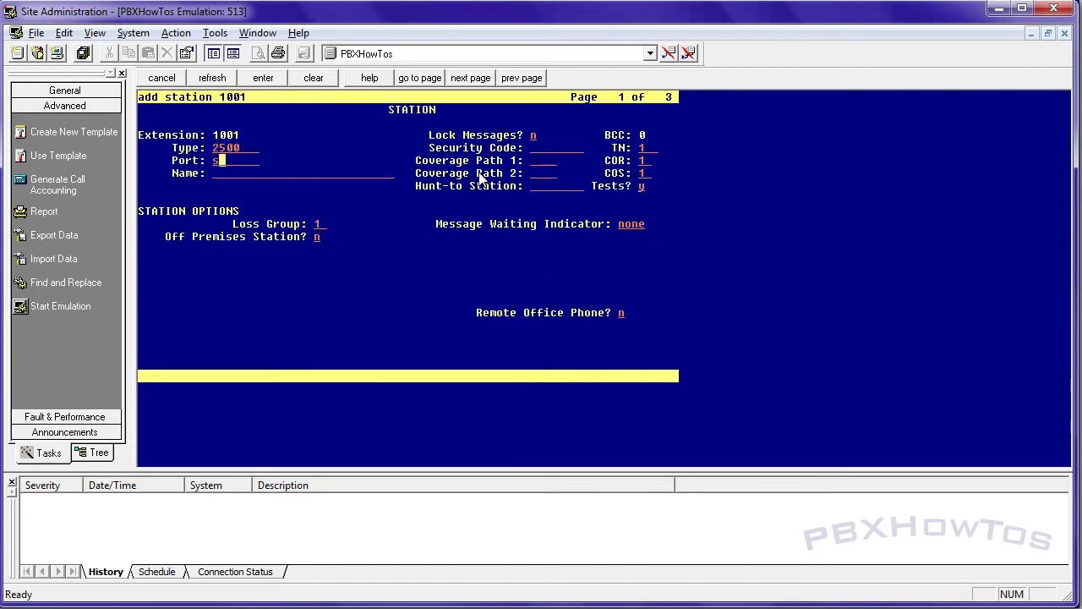
key(BackSpace)
text(x)
key(Tab)
text(Lobby Phone)
key(Tab)
key(Tab)
key(Tab)
key(Tab)
key(Tab)
key(Tab)
key(Tab)
text(6)
Set Abbreviated Dialing List1 to system on page 3 and save station 1001
key(Tab)
key(F7)
key(F7)
key(Tab)
key(Tab)
key(Tab)
key(Tab)
key(Tab)
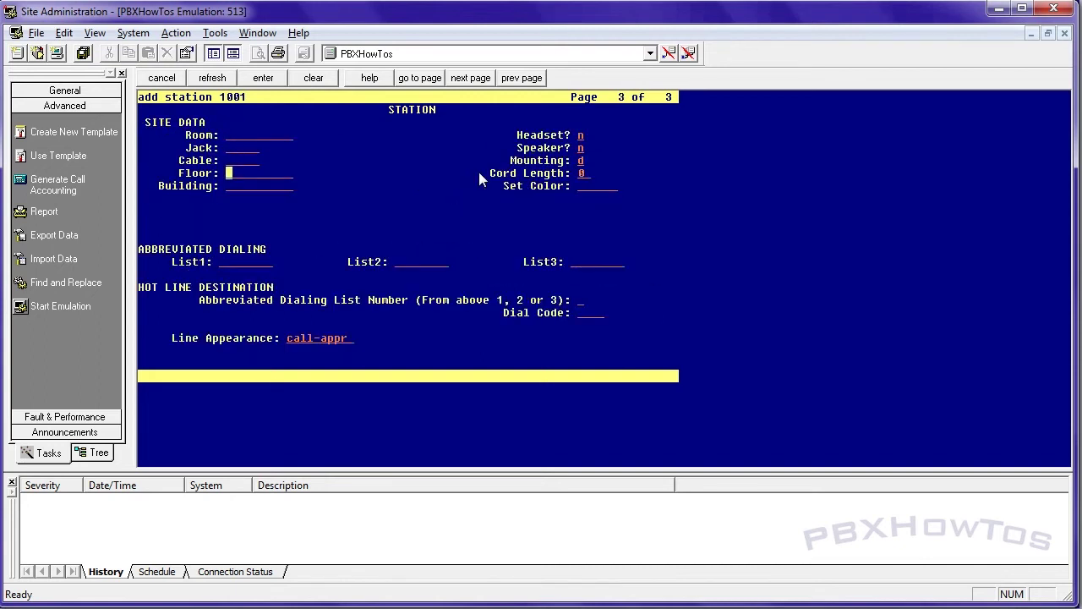
text(system)
key(Tab)
key(Return)
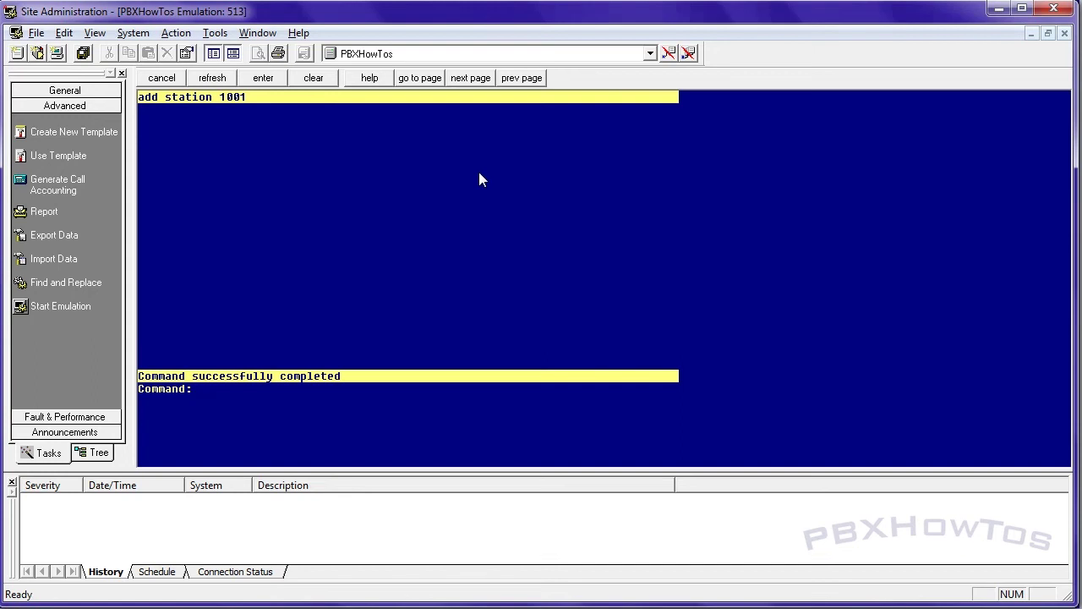
text(display station 100)
text(1001)
Display station 1001 to confirm it is a 2500 set named Lobby Phone with COR 6, COS 1
key(Return)
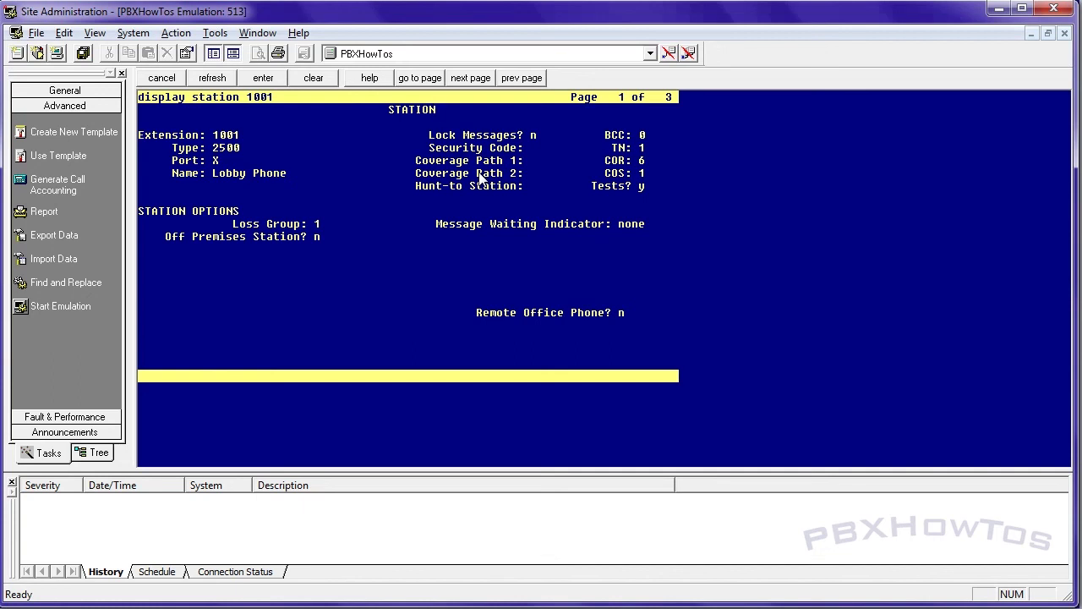
Cancel the station 1001 display to get back to an empty command prompt
key(F1)
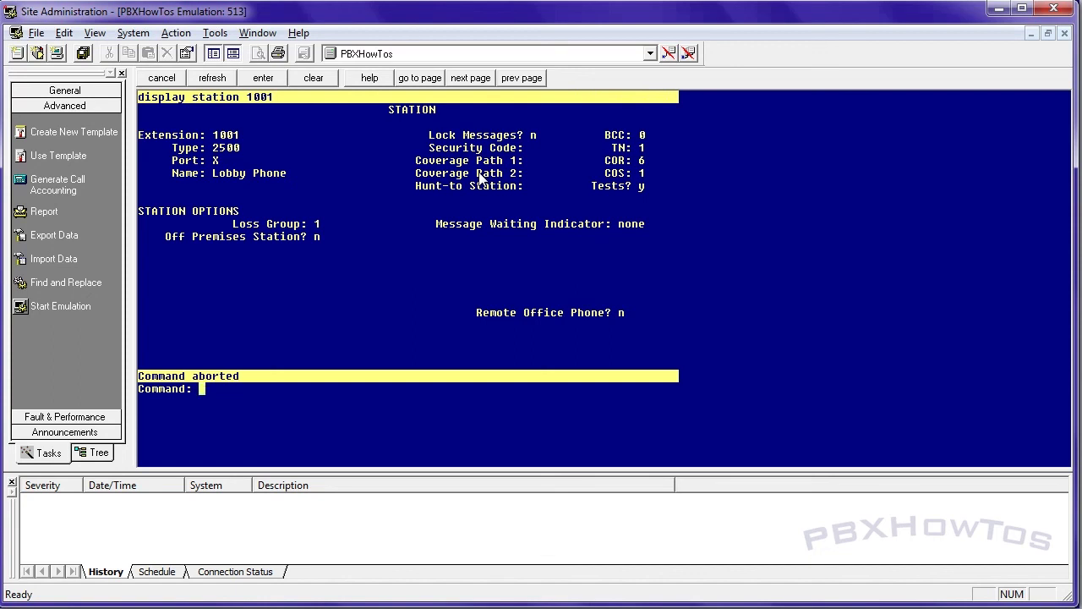